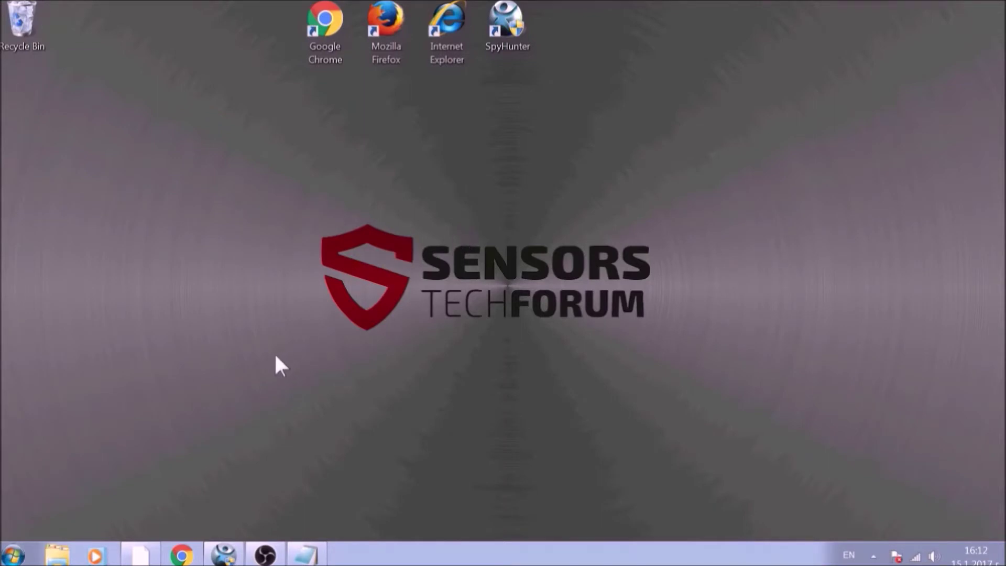
Step: Run APPWIZ.CPL from the centred Run dialog to list the installed programs
drag(209, 373, 505, 209)
text(APPW)
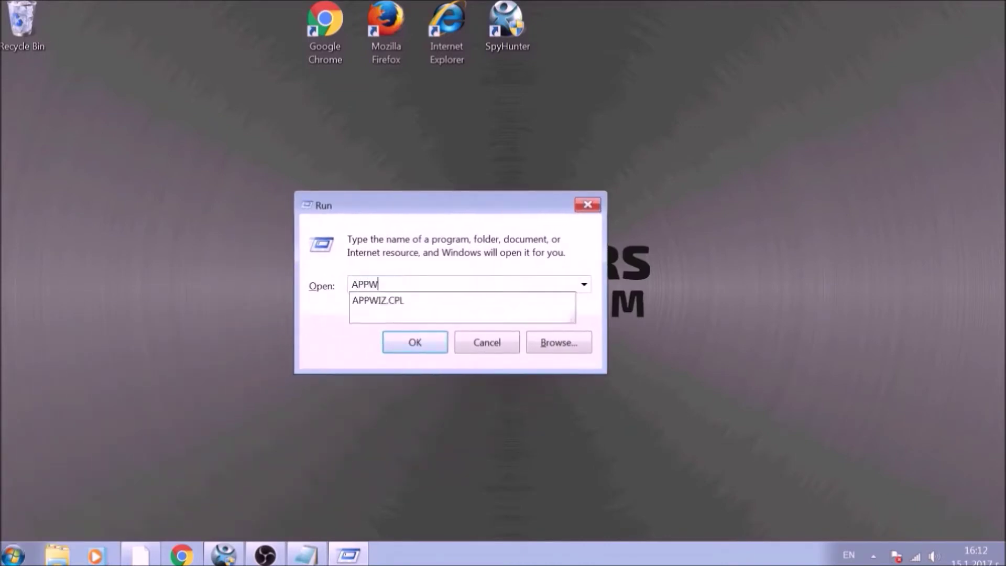
text(IZ.CPL)
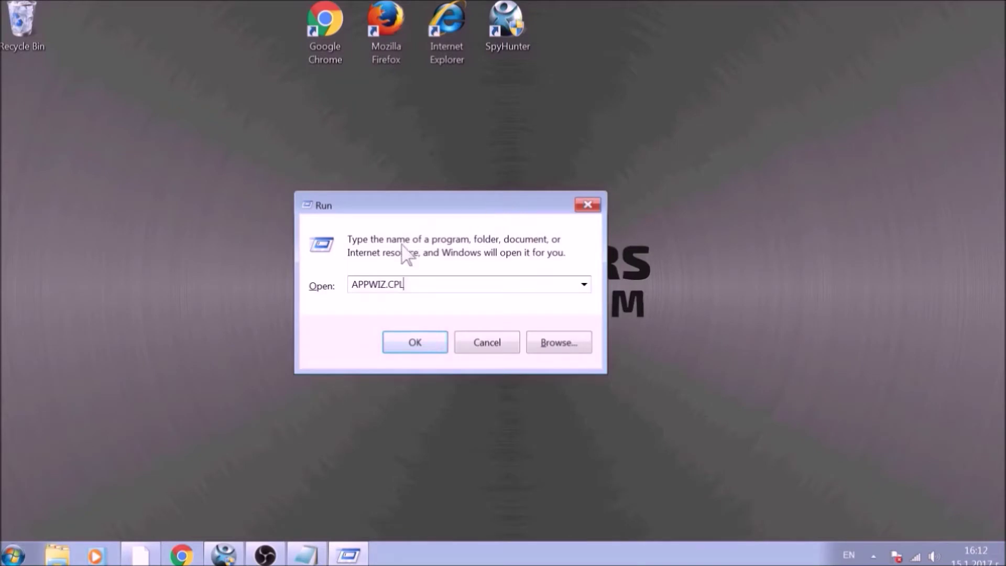
click(412, 340)
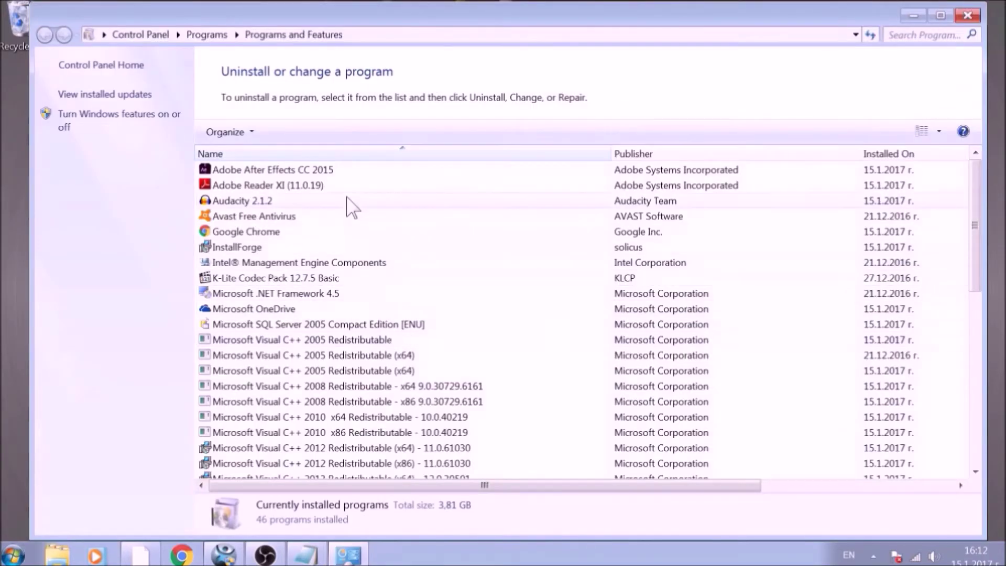
Step: Uninstall SUSPICIOUS PROGRAM, confirm its removal, and close Programs and Features
scroll(357, 246, down, 1)
scroll(356, 246, down, 8)
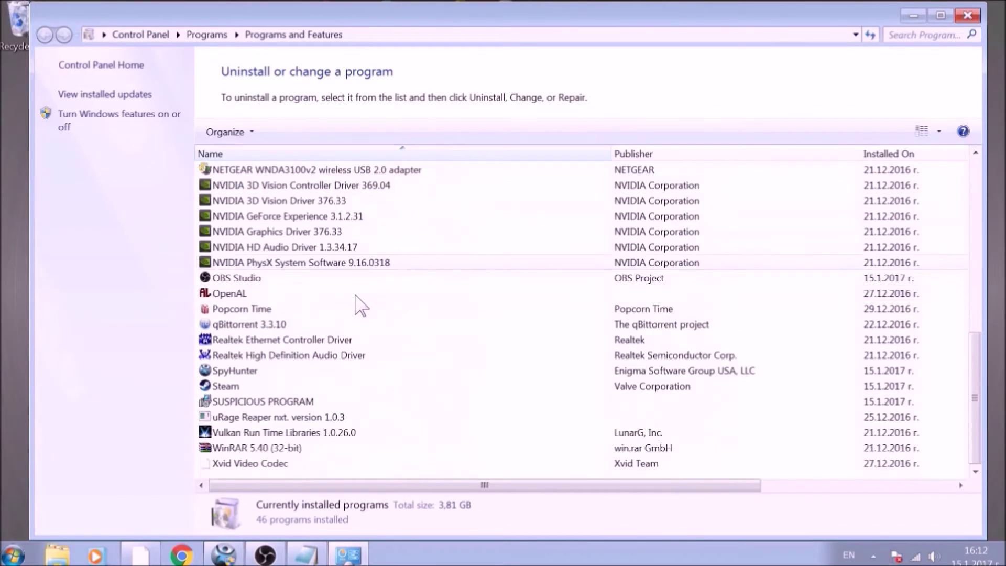
click(338, 403)
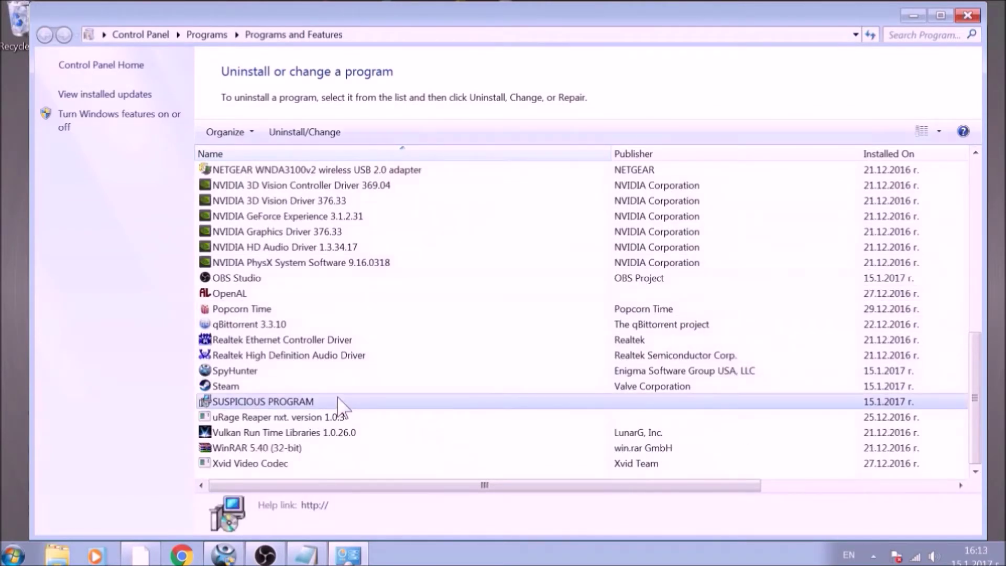
click(314, 137)
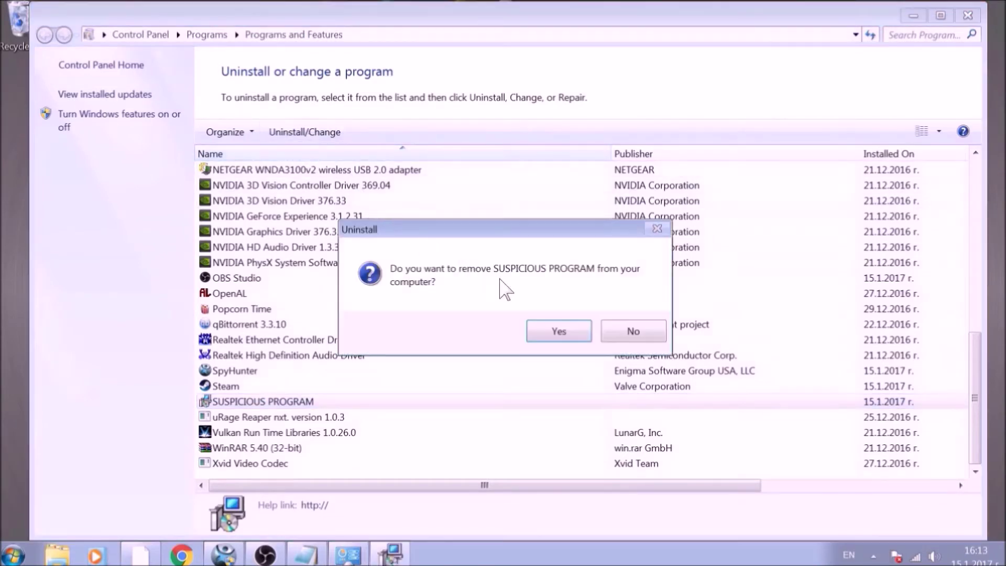
click(556, 330)
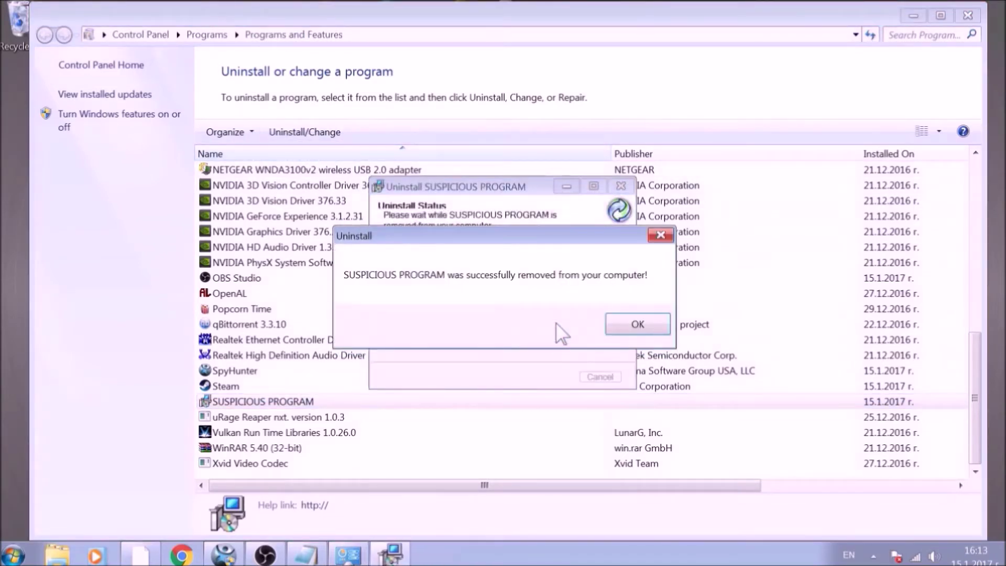
click(627, 323)
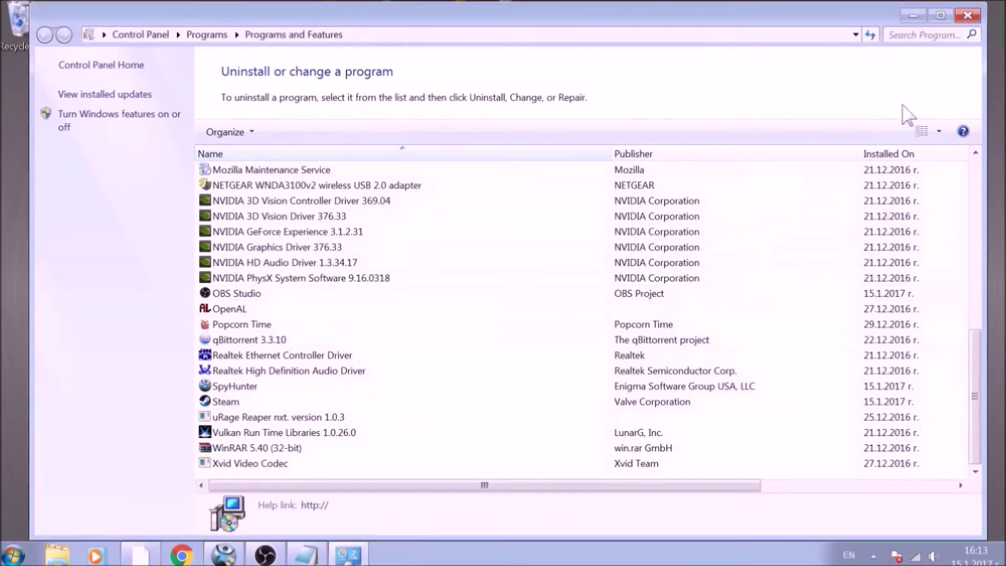
click(967, 16)
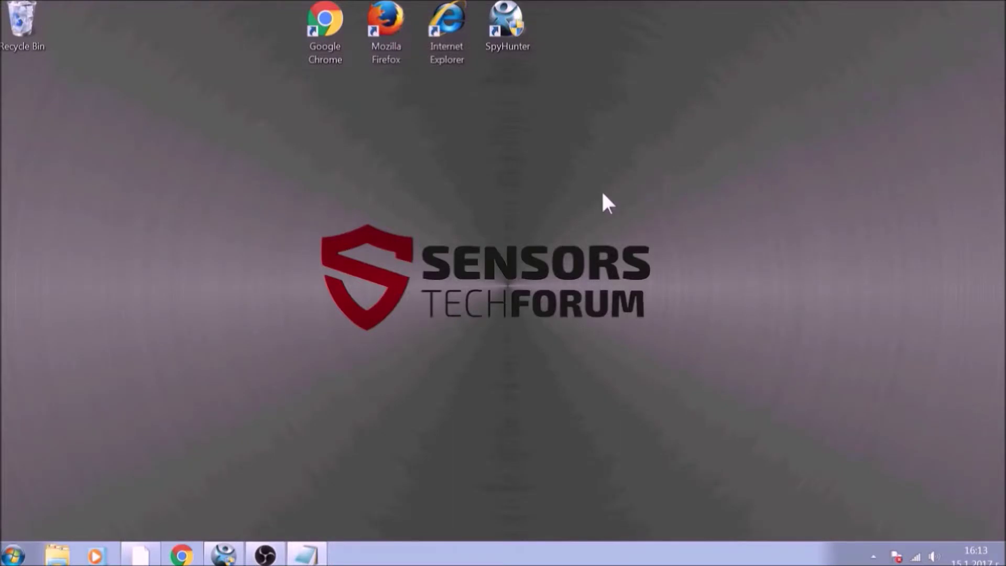
Step: Launch Chrome from the desktop and enter chrome://net-internals/#DNS as the address
double_click(338, 31)
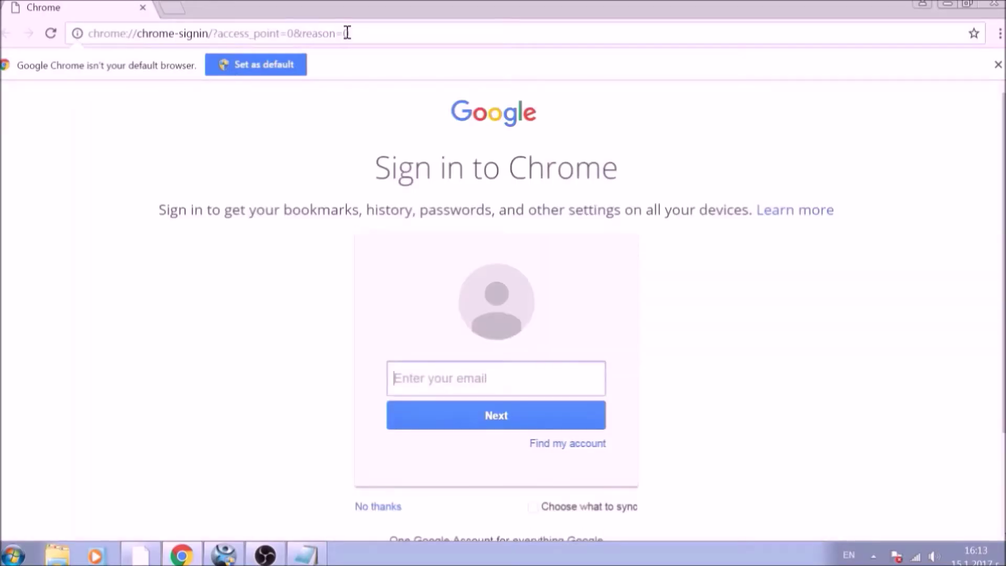
click(355, 32)
text(CH)
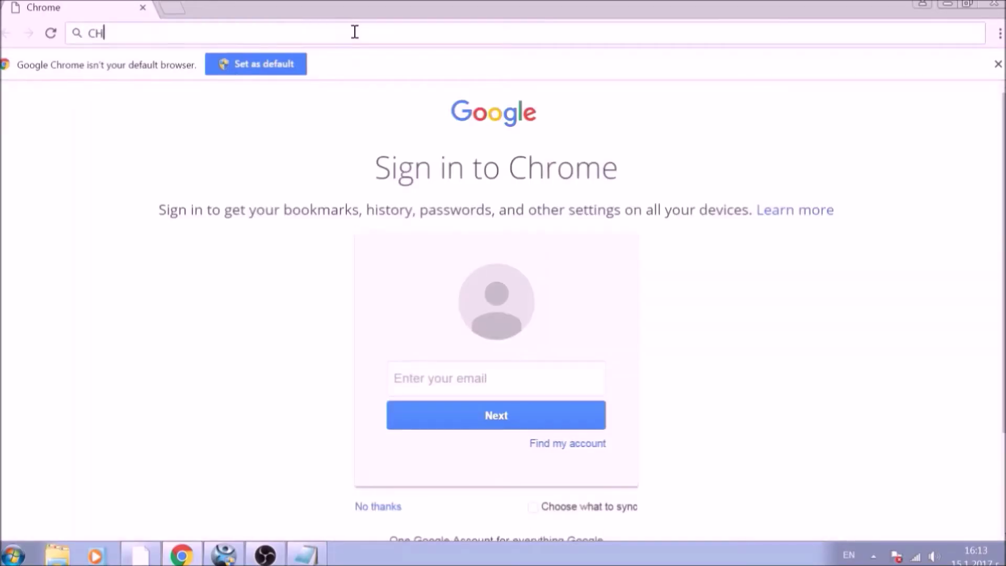
text(ROME://NET-)
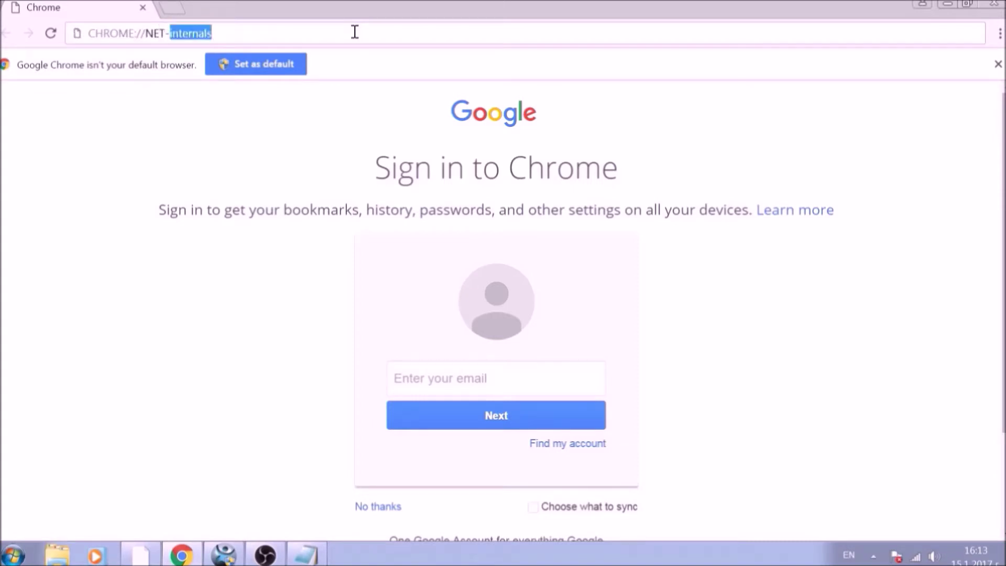
text(INTERNALS)
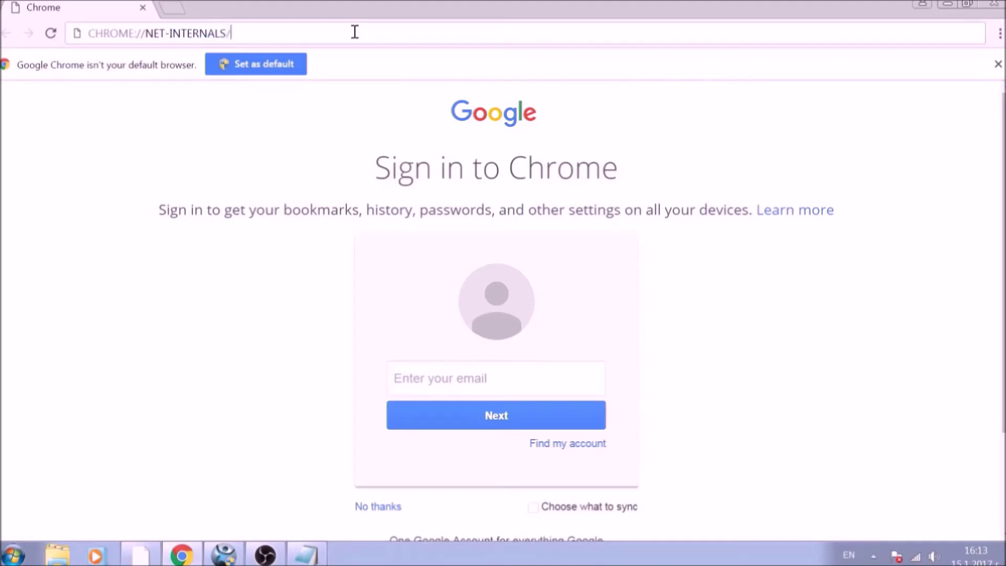
text(/#DNS)
Step: Load the net-internals DNS page and clear the host resolver cache to 0 entries
key(Return)
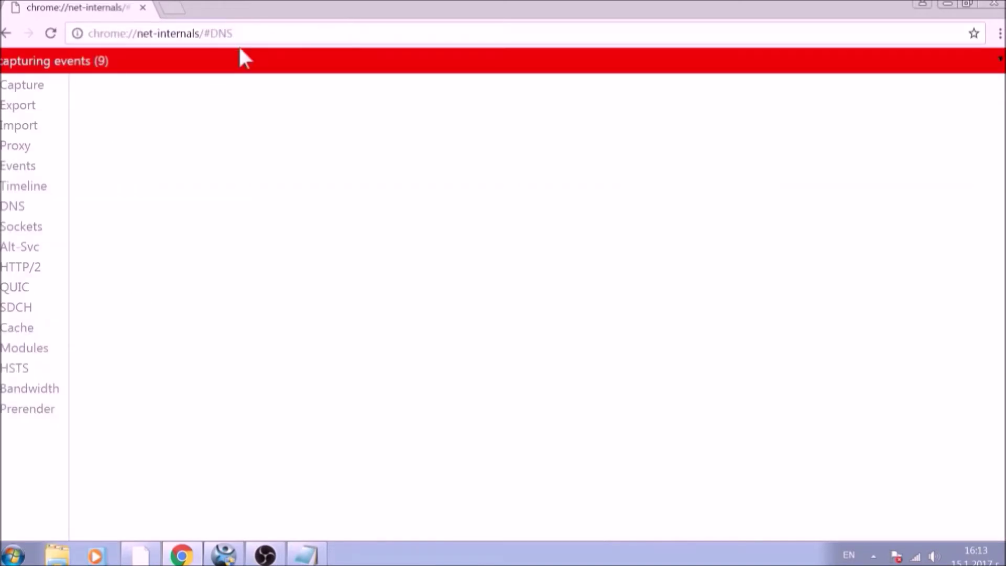
click(18, 209)
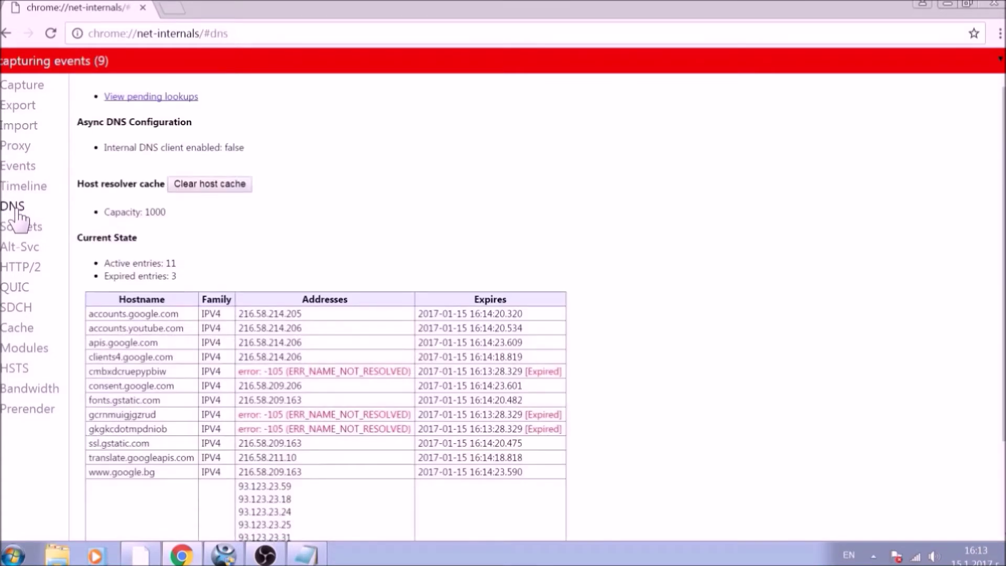
click(210, 187)
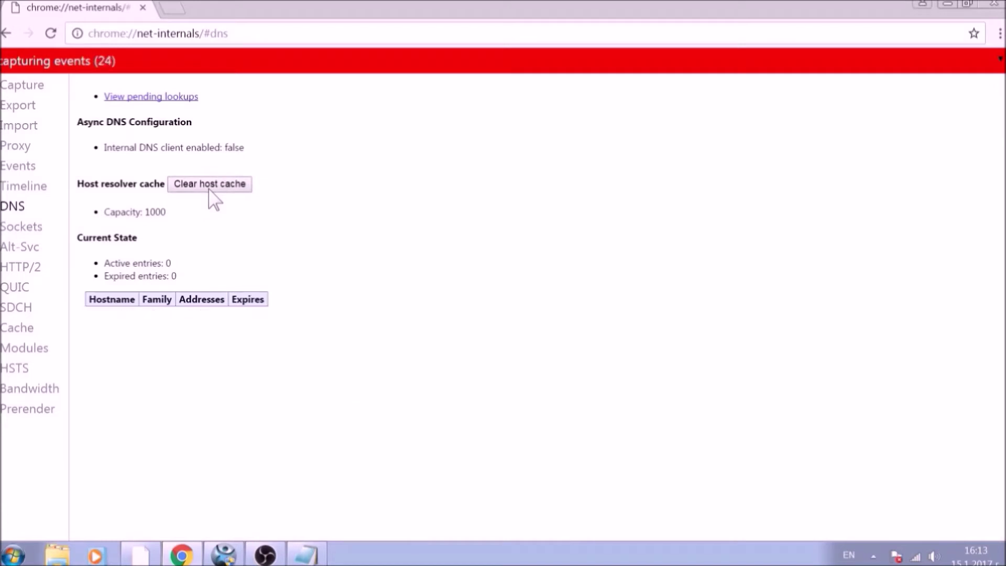
Step: View the HTTP cache statistics on the net-internals Cache tab
click(39, 331)
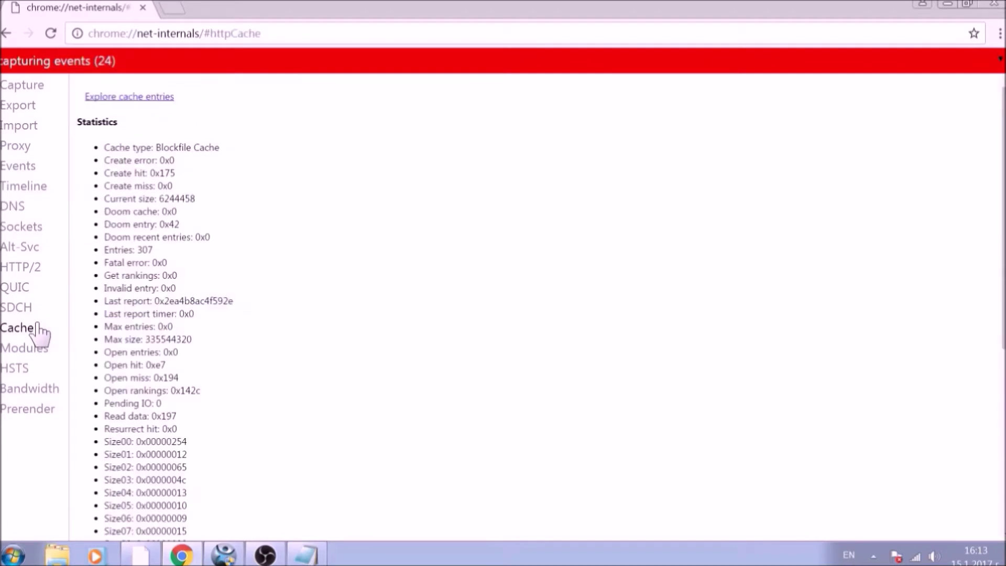
scroll(105, 300, down, 5)
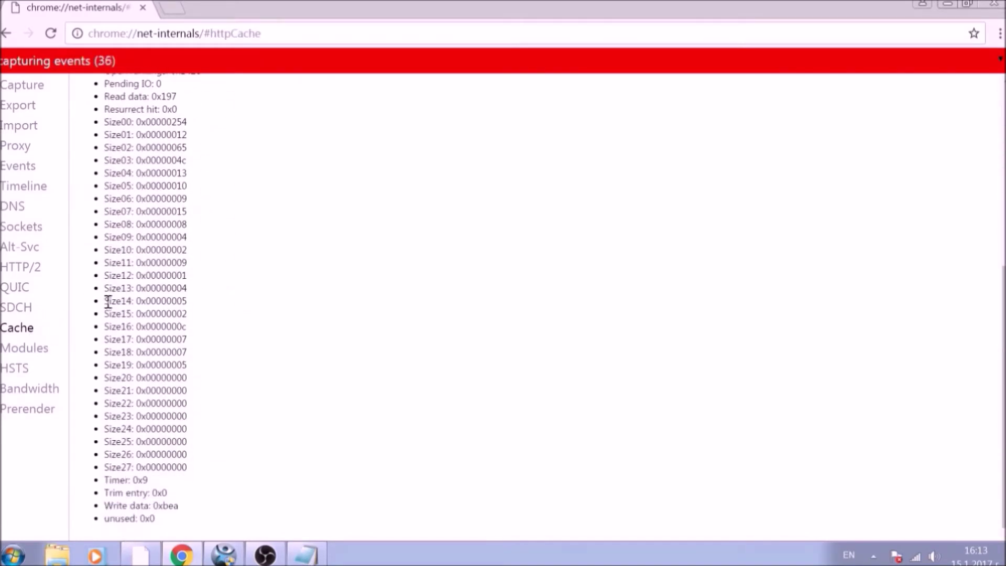
click(260, 33)
Step: Navigate Chrome to chrome://settings/clearBrowserData
text(CHROME)
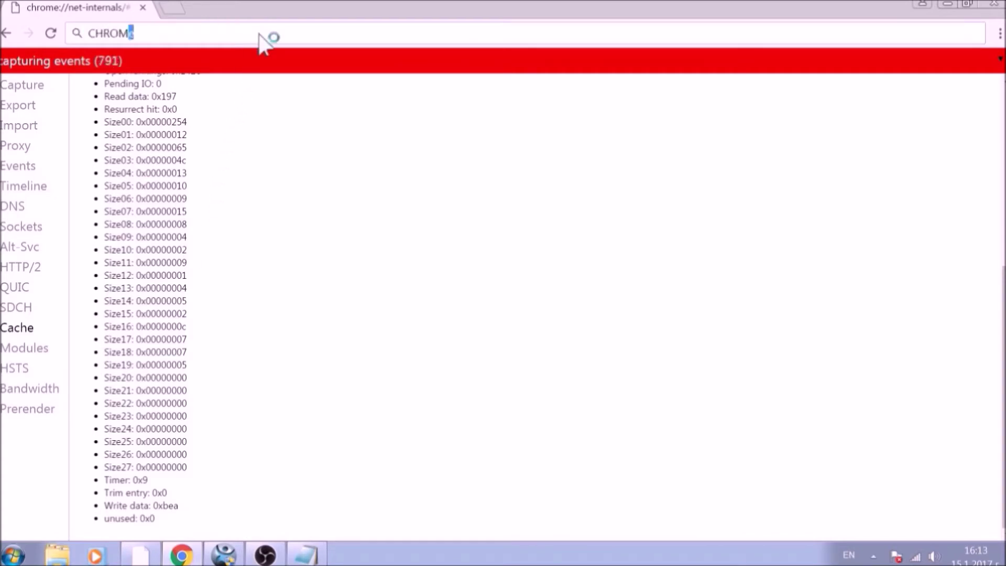
text(://SETTING)
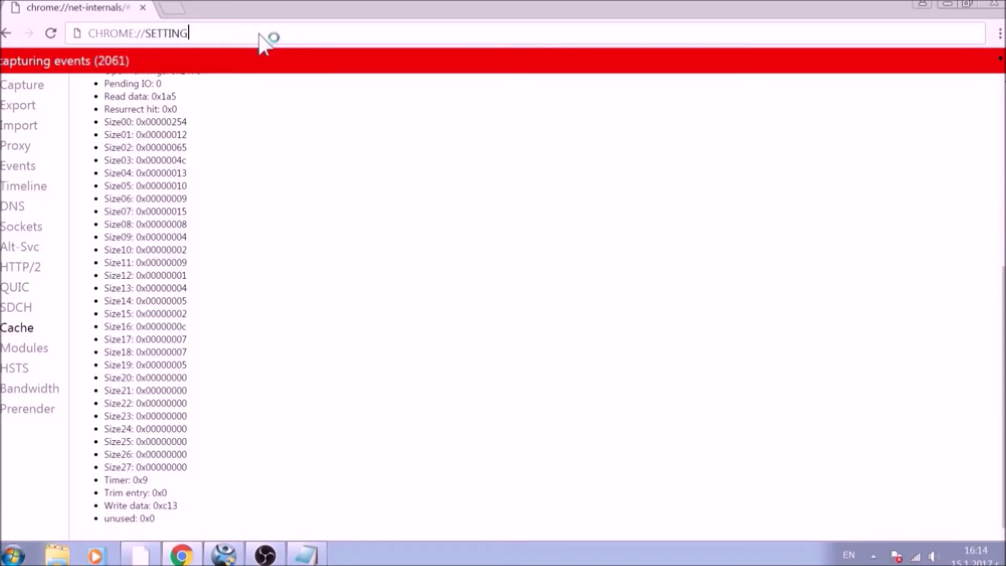
text(S/CLEARBROWSERDATA)
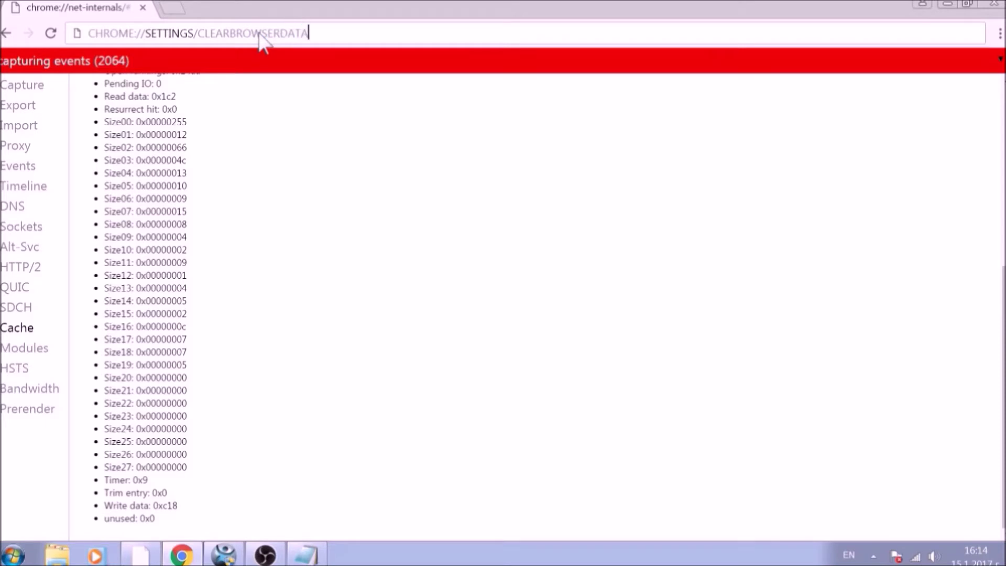
key(Return)
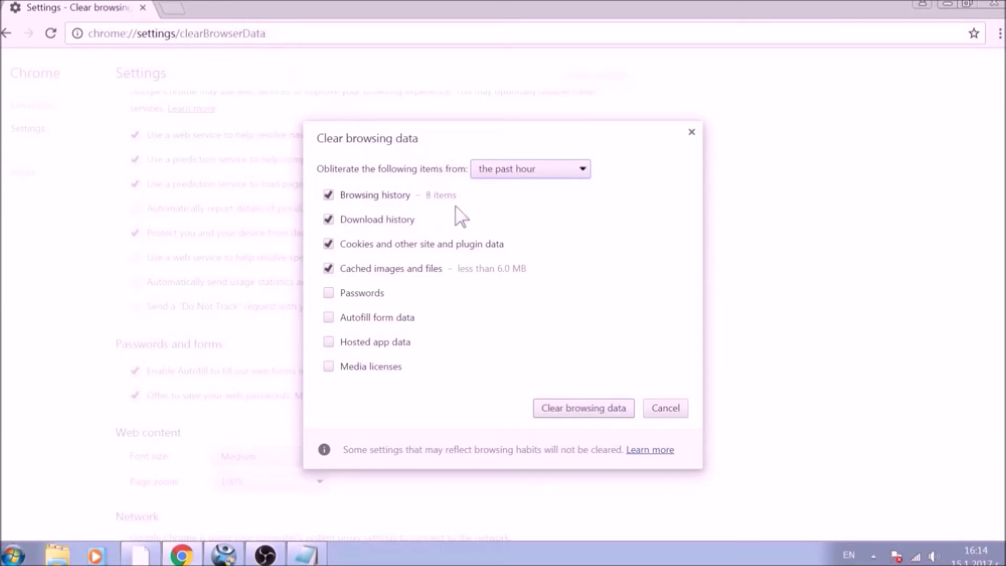
Step: Clear browsing data from the beginning of time with passwords, autofill, hosted app data and media licenses ticked
click(579, 174)
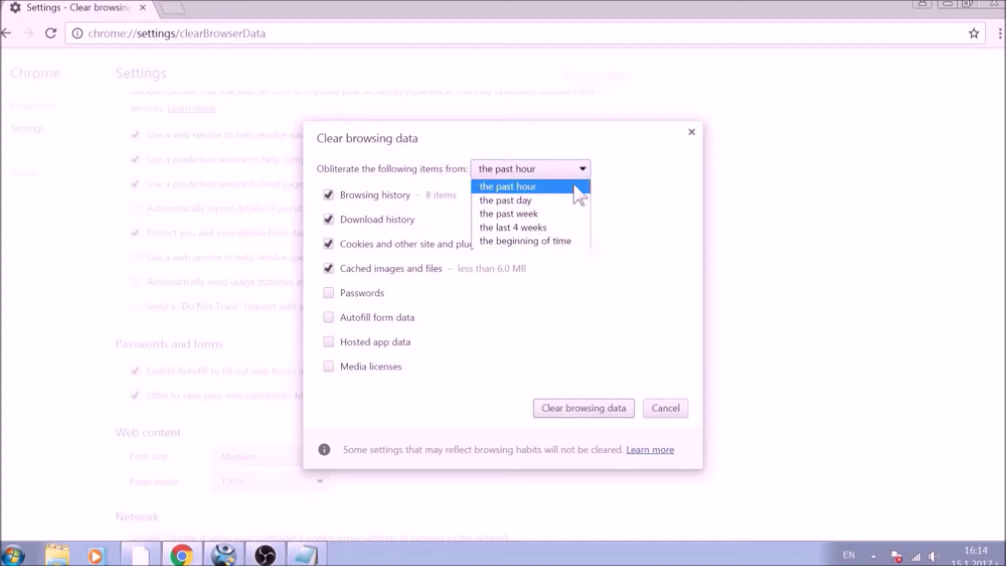
click(563, 242)
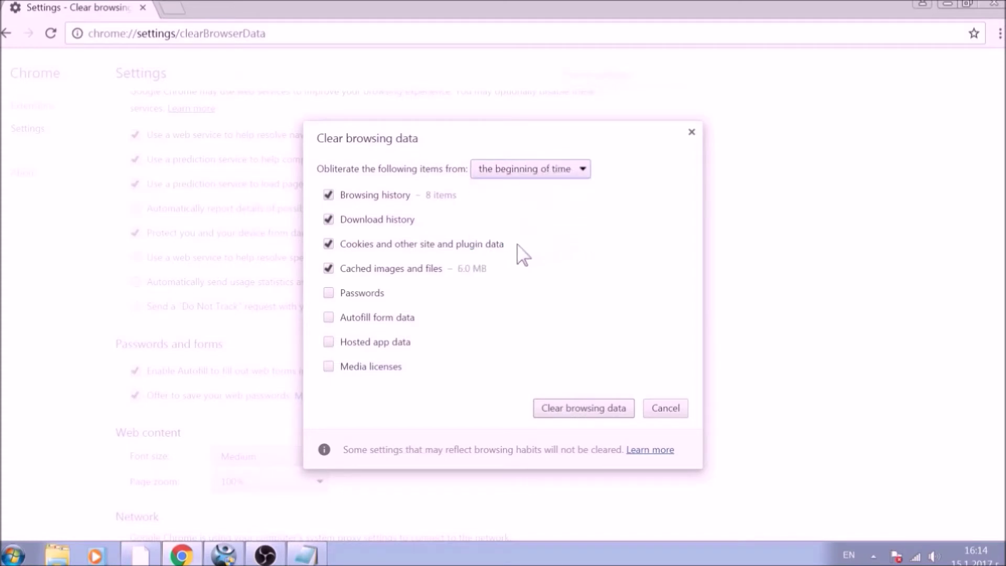
click(379, 294)
click(381, 318)
click(377, 341)
click(377, 367)
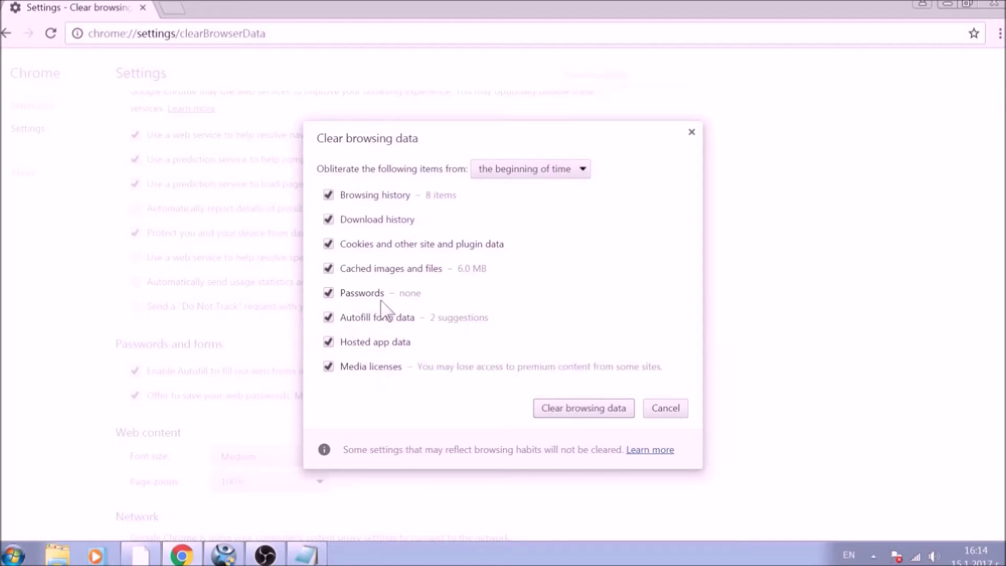
click(588, 408)
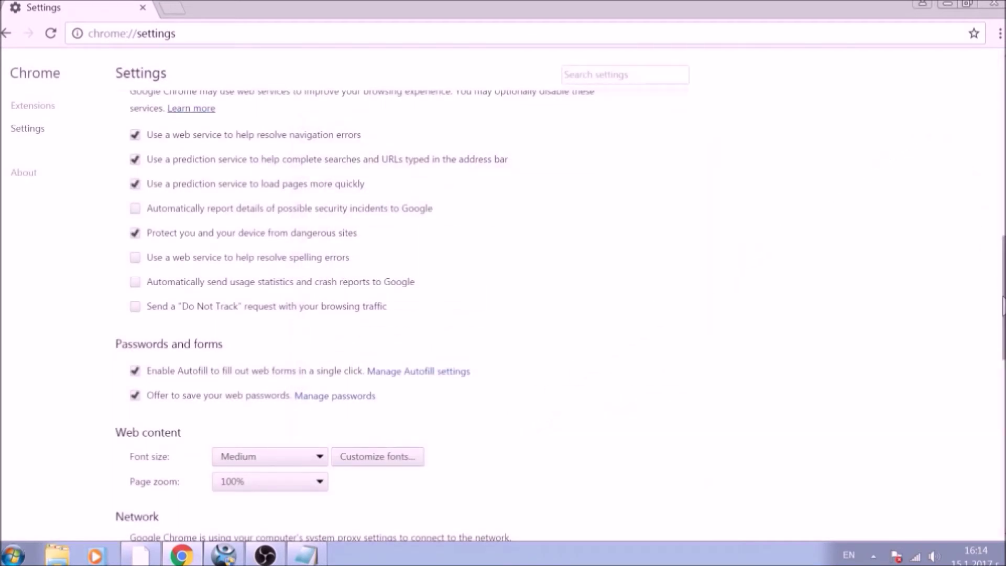
Step: Use Reset settings in Chrome's advanced settings and confirm the reset
drag(1003, 309, 990, 494)
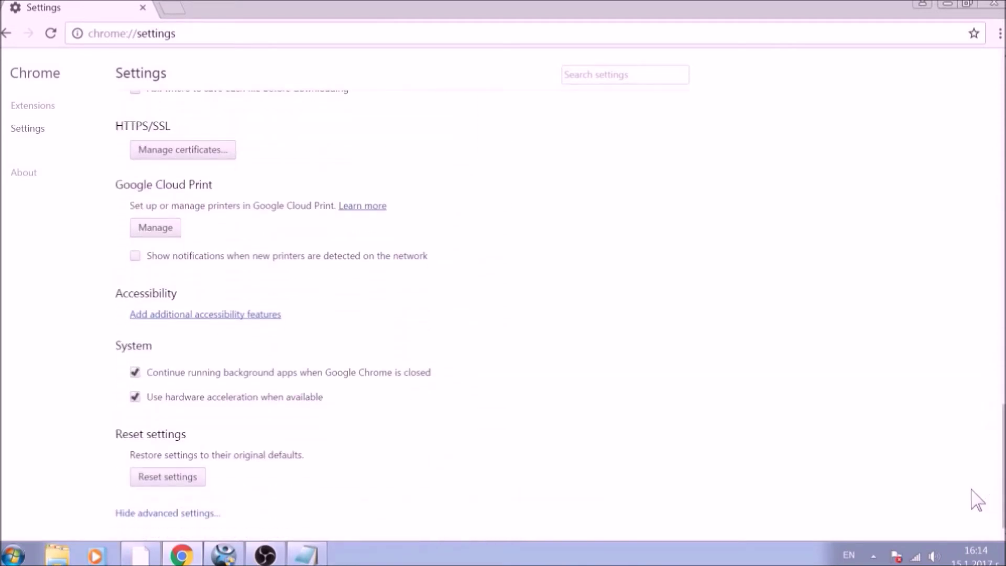
click(166, 478)
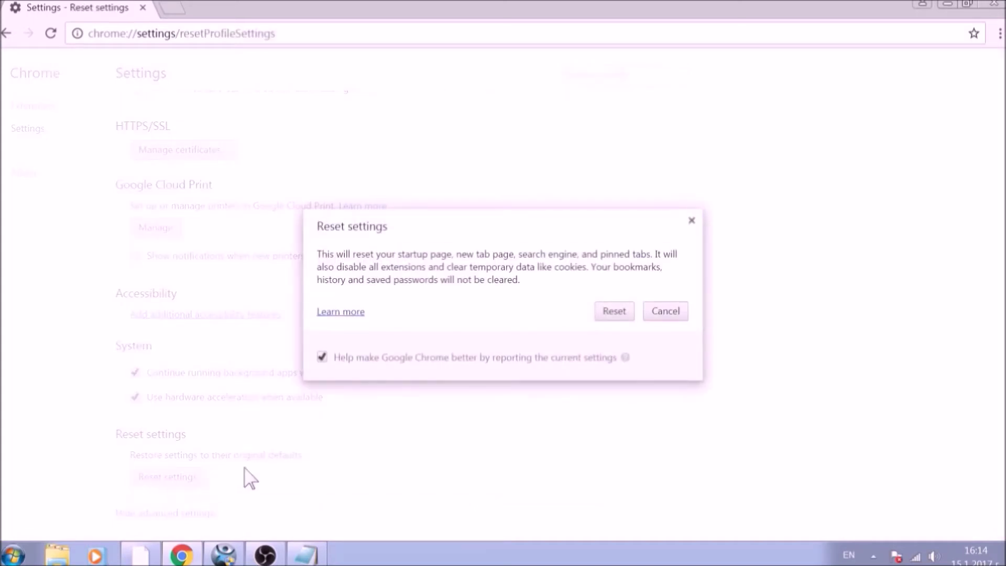
click(620, 317)
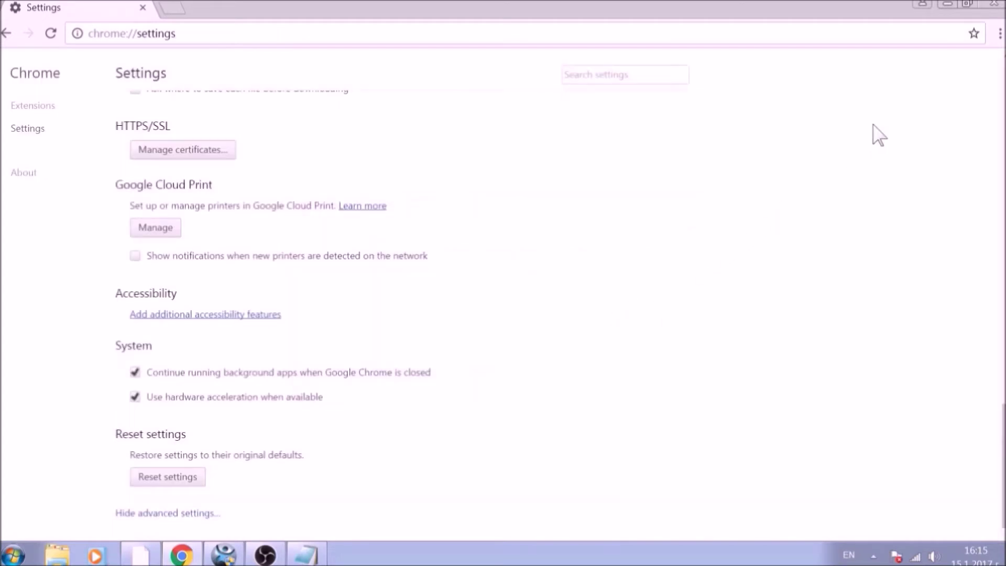
Step: Close Chrome, launch Firefox and restore its home page to default in Options
click(992, 5)
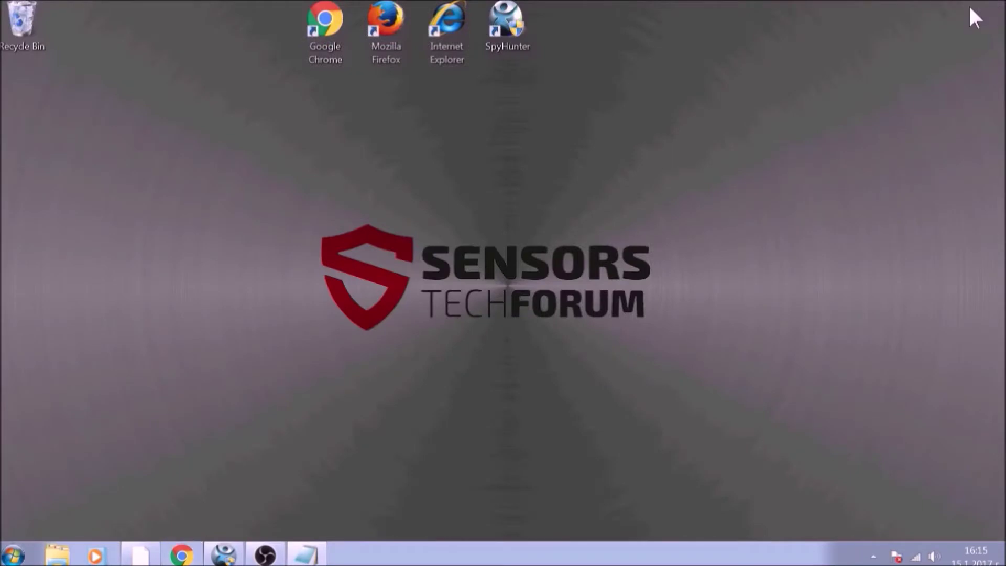
double_click(393, 56)
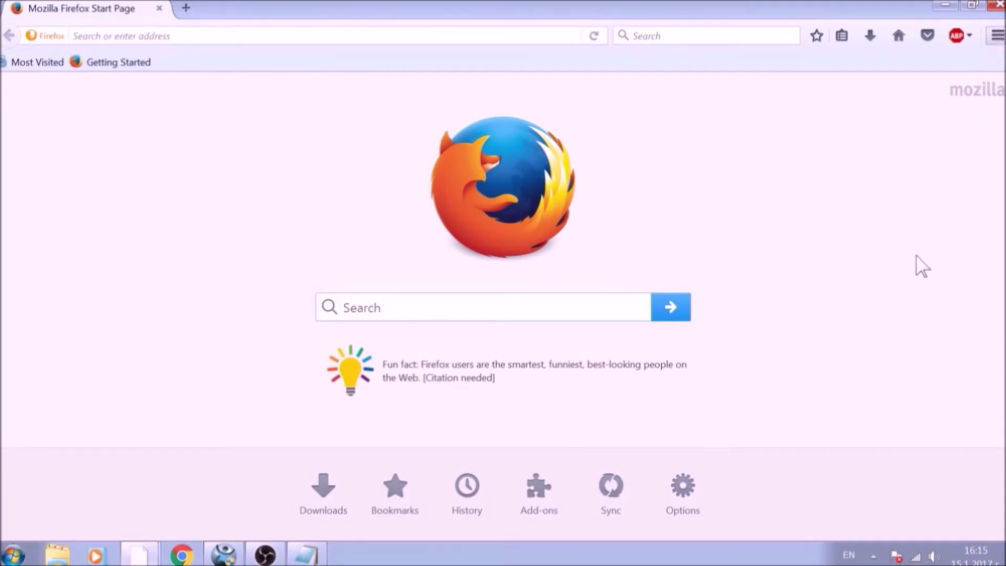
key(alt+t)
key(o)
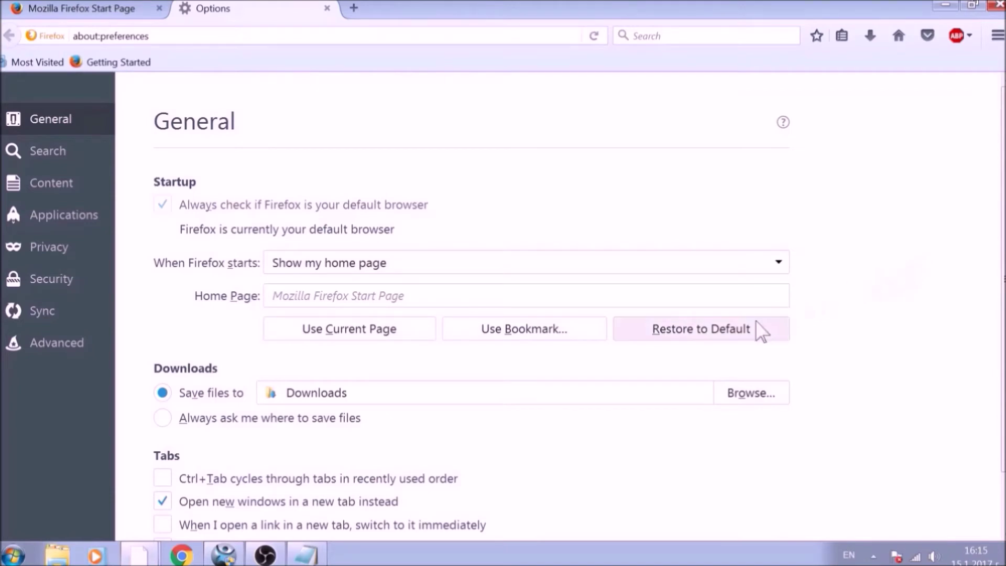
click(717, 336)
Step: Go to about:support to show Firefox's Troubleshooting Information page
click(326, 38)
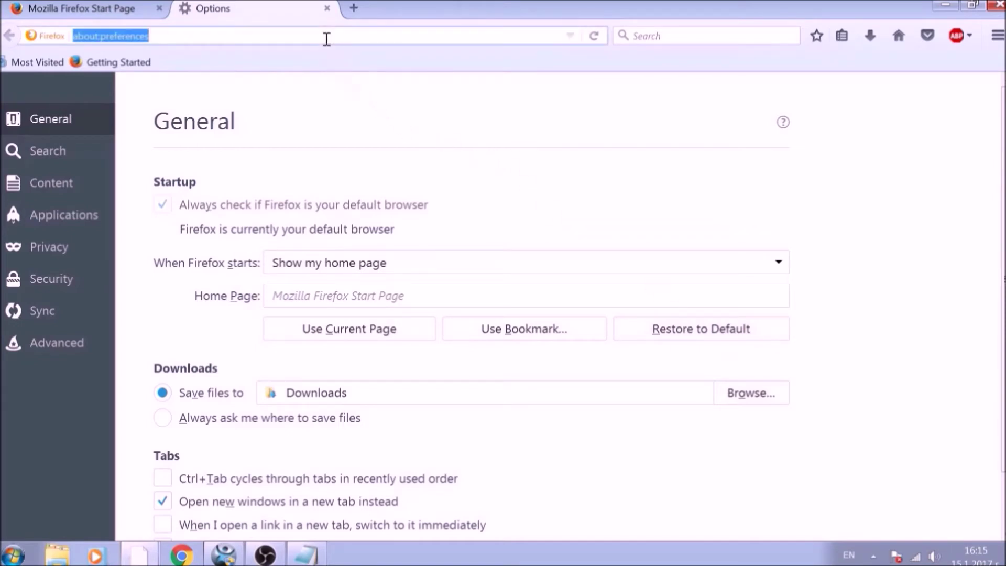
text(ABOUT)
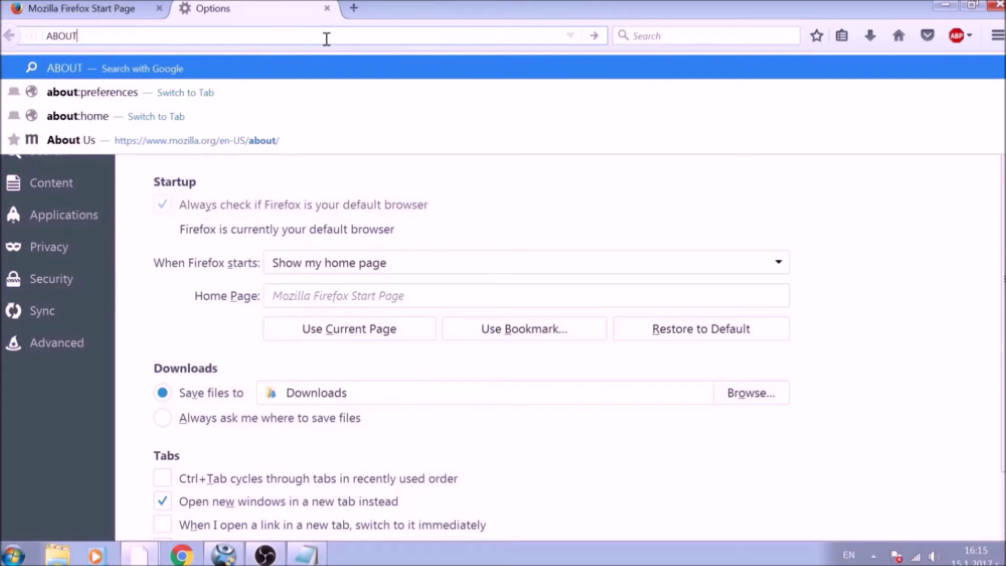
text(:SUP)
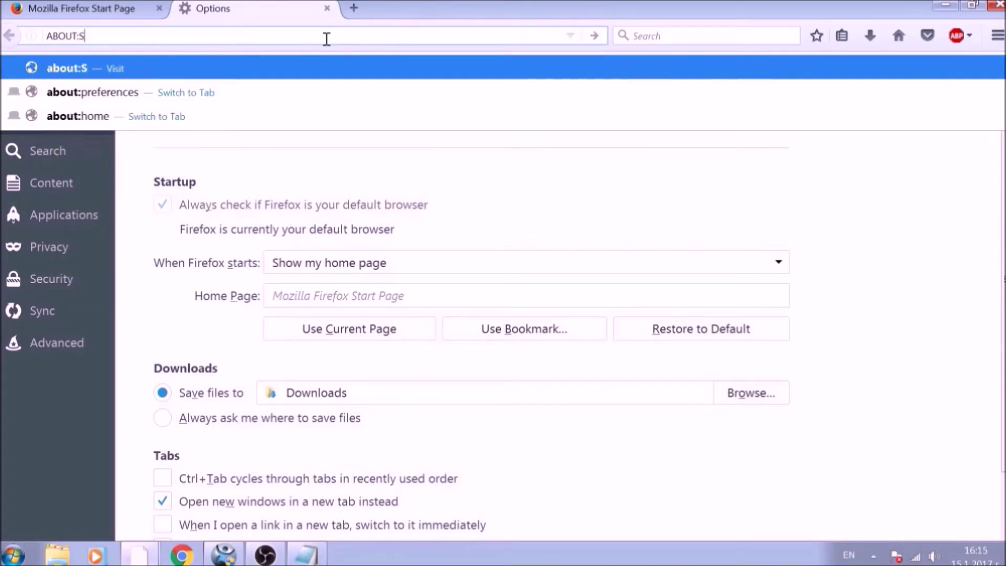
text(PORT)
key(Return)
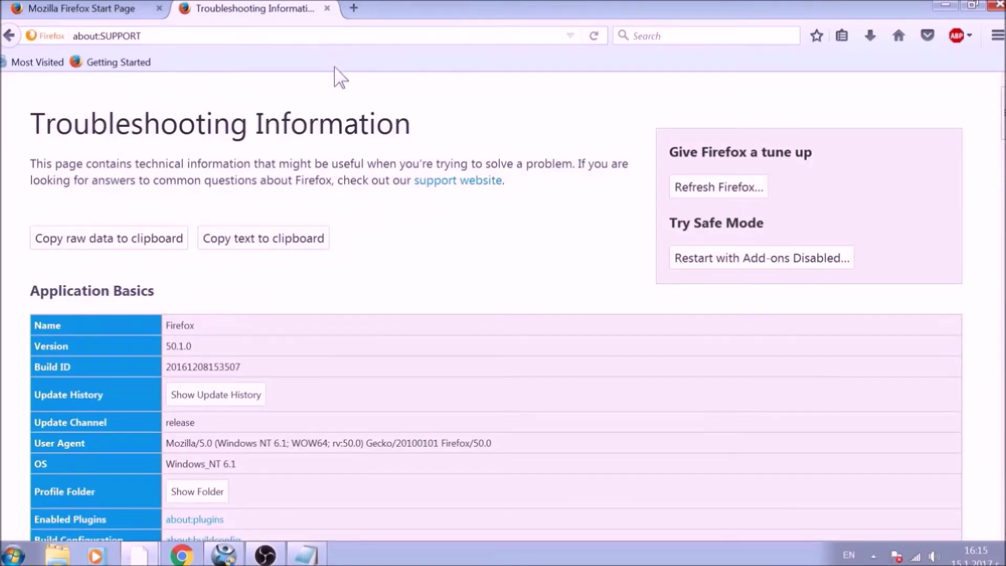
Step: Choose Refresh Firefox on the Troubleshooting page and confirm it in the dialog
click(686, 203)
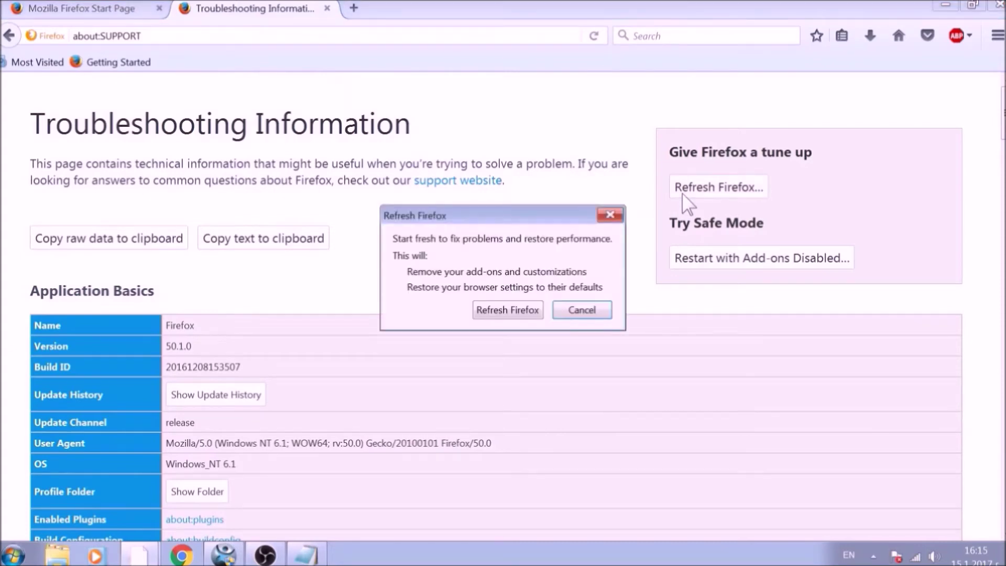
click(532, 317)
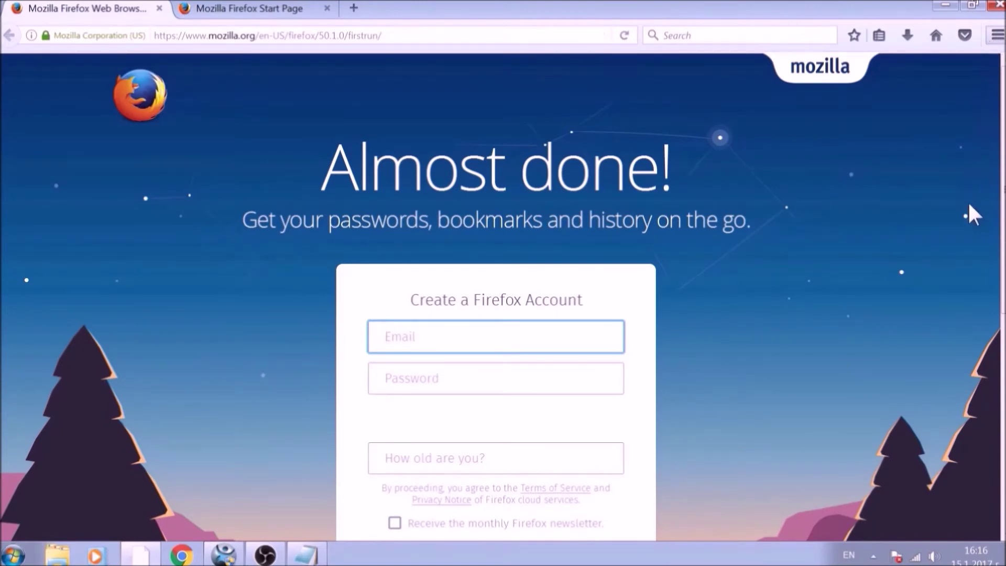
key(ctrl+shift+a)
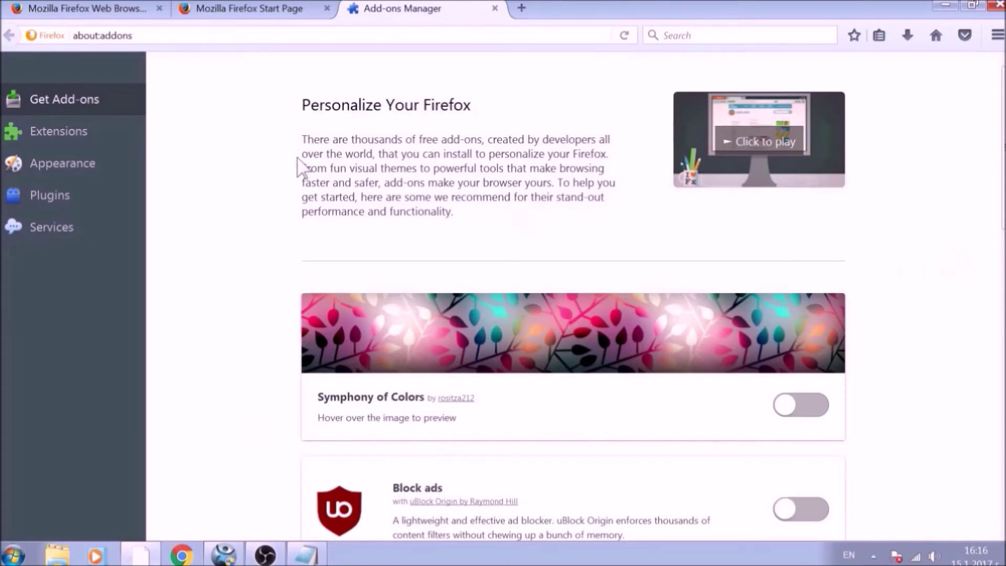
Step: Check the Extensions list for disabled Avast extensions, then close Firefox and its three tabs
click(110, 144)
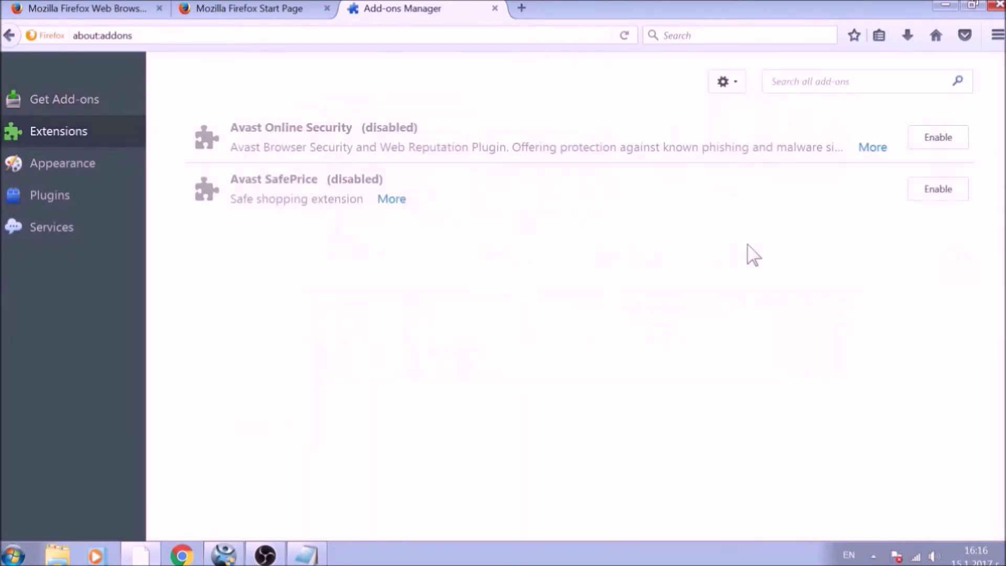
click(998, 5)
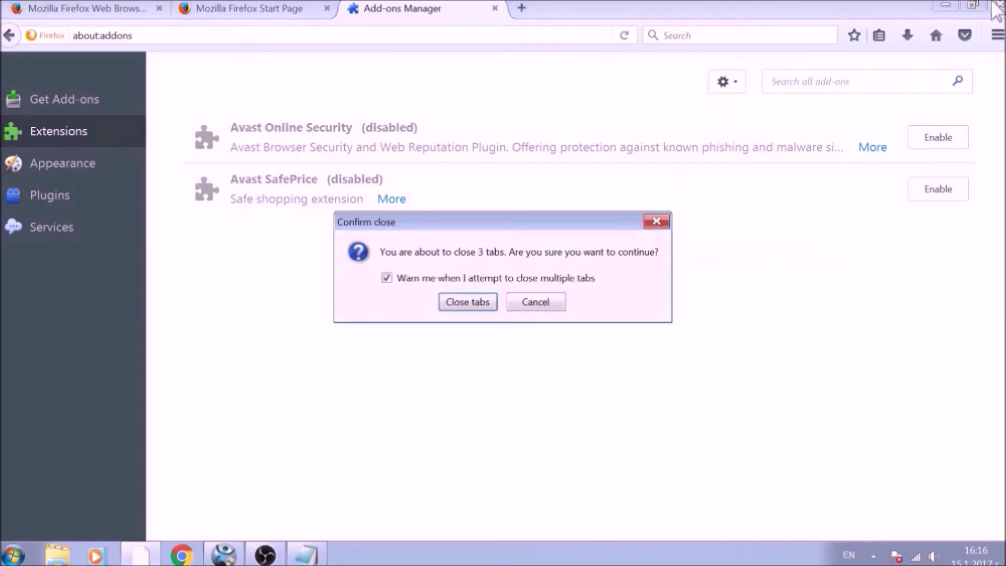
click(498, 305)
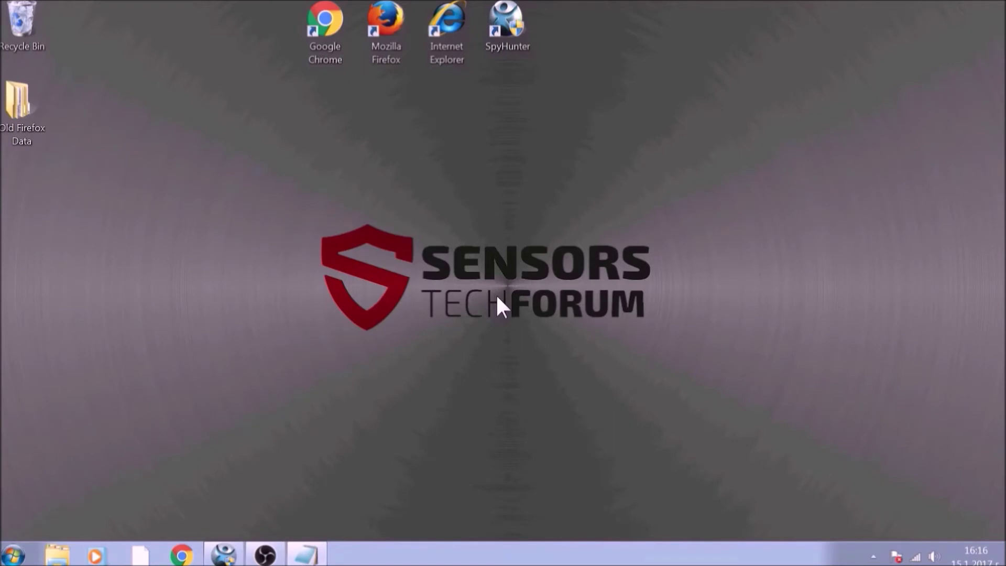
Step: Launch Internet Explorer, dismiss the Avast web content warning, and open Tools > Internet Options
double_click(446, 44)
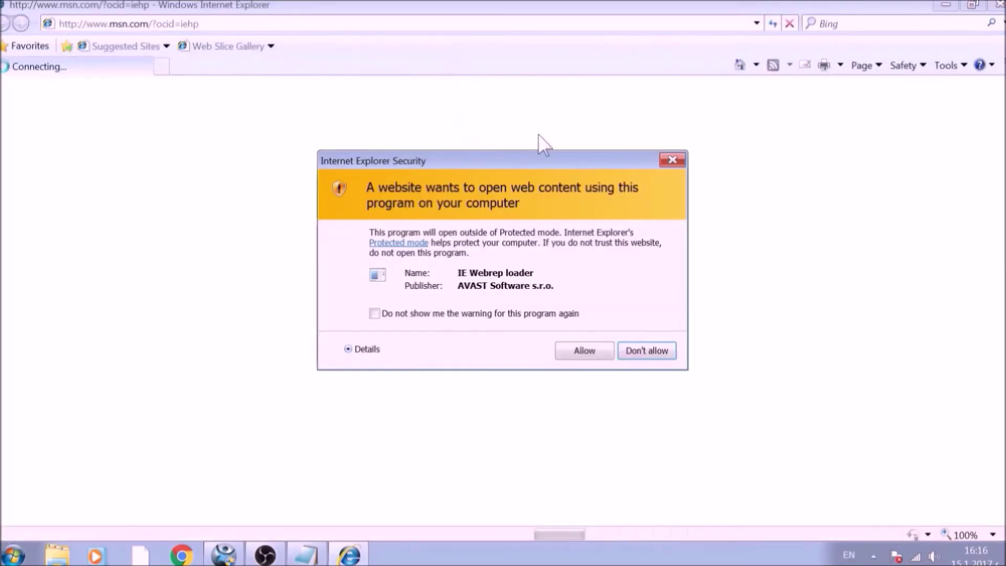
click(664, 156)
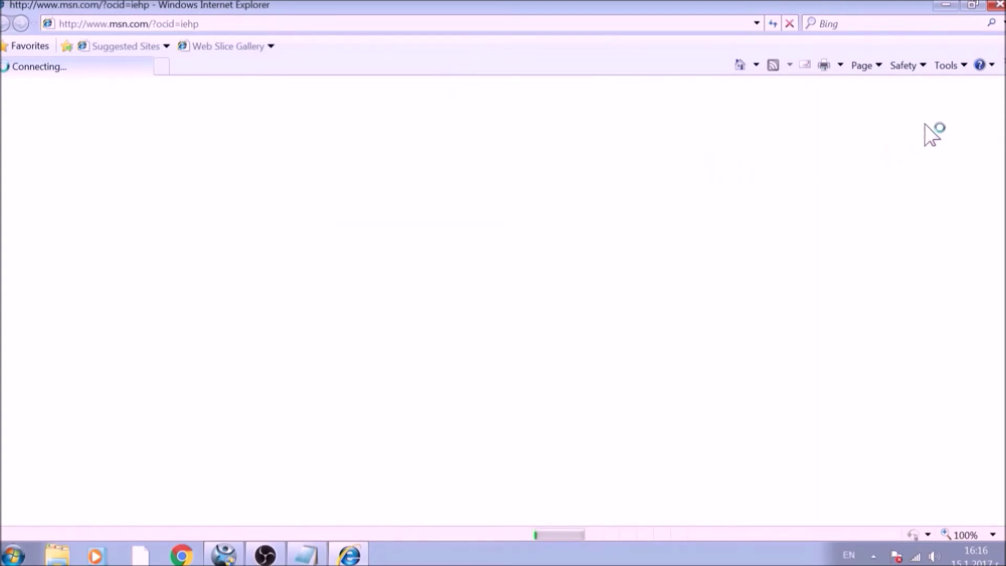
click(948, 66)
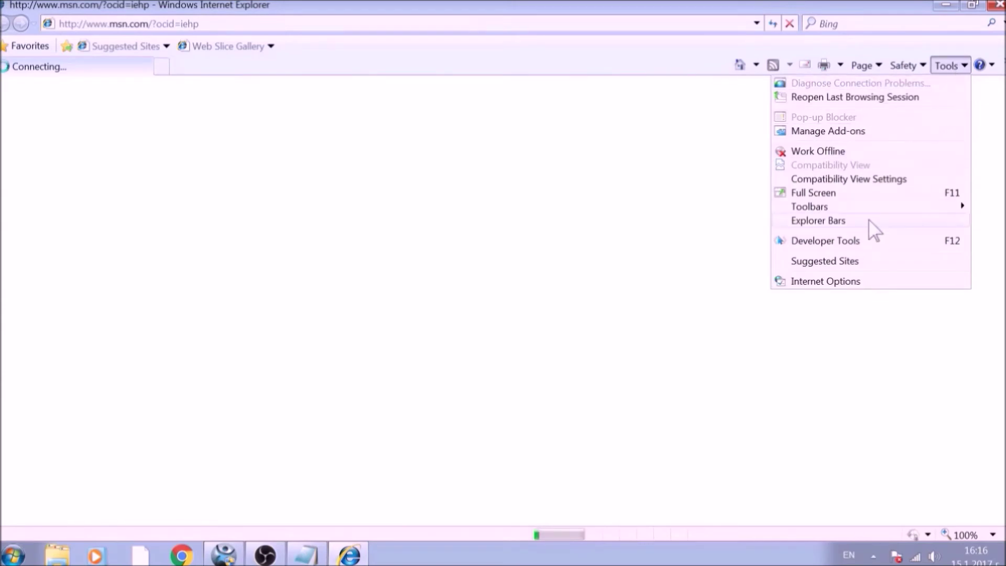
click(822, 281)
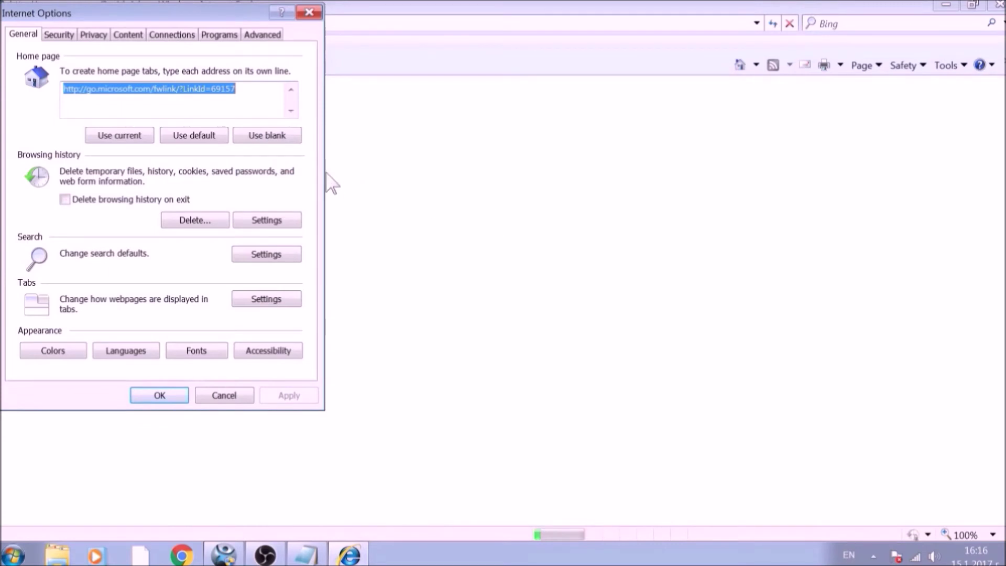
Step: Set the Internet Explorer home page to about:blank and go to the Advanced tab
click(274, 138)
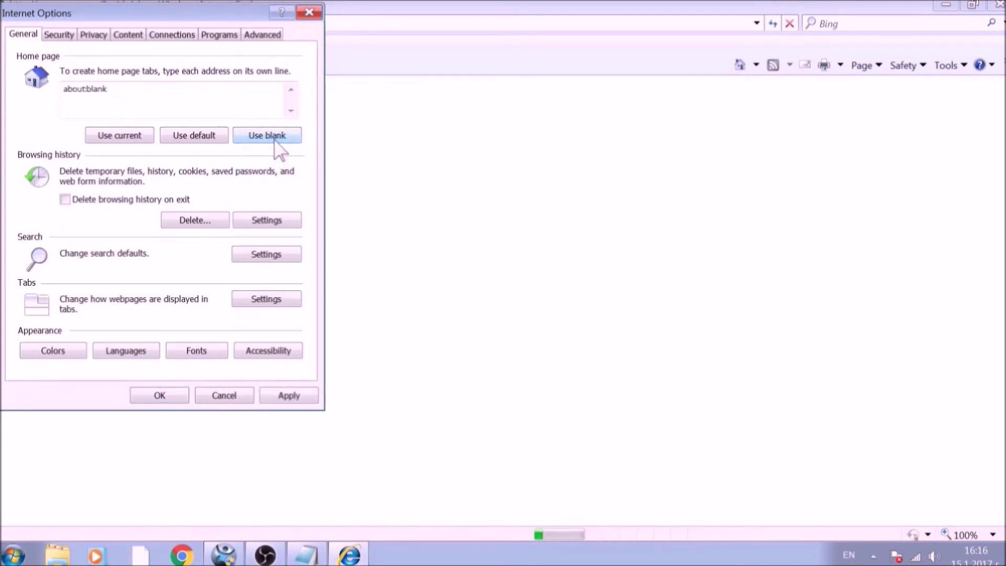
click(263, 36)
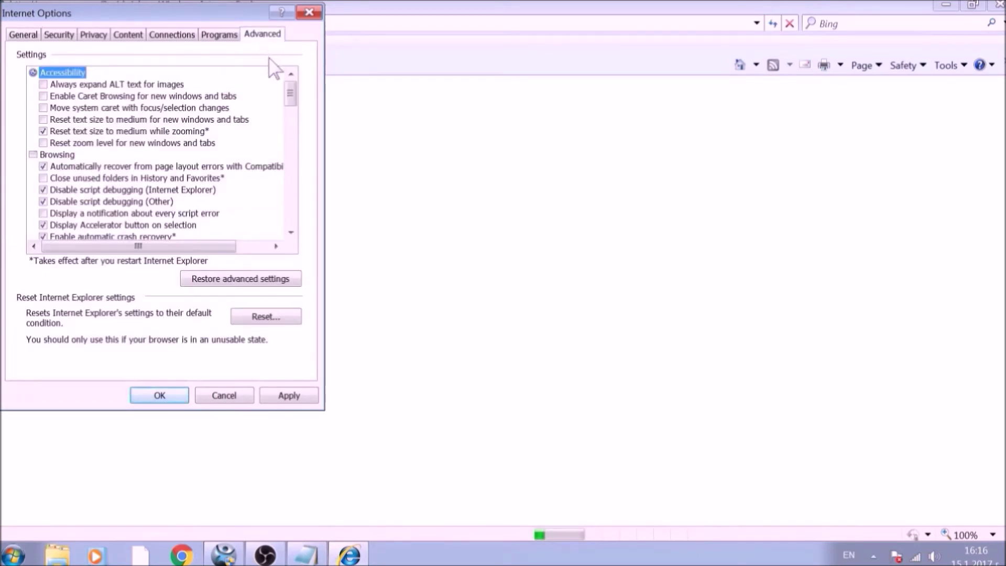
Step: Reset Internet Explorer to defaults, including Delete personal settings, and confirm the restart notice
click(294, 321)
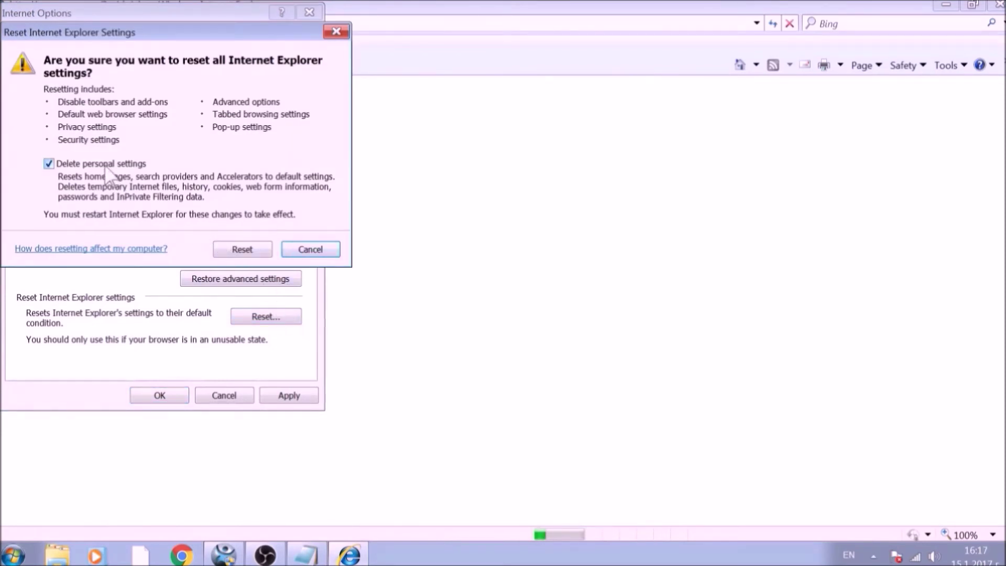
click(233, 249)
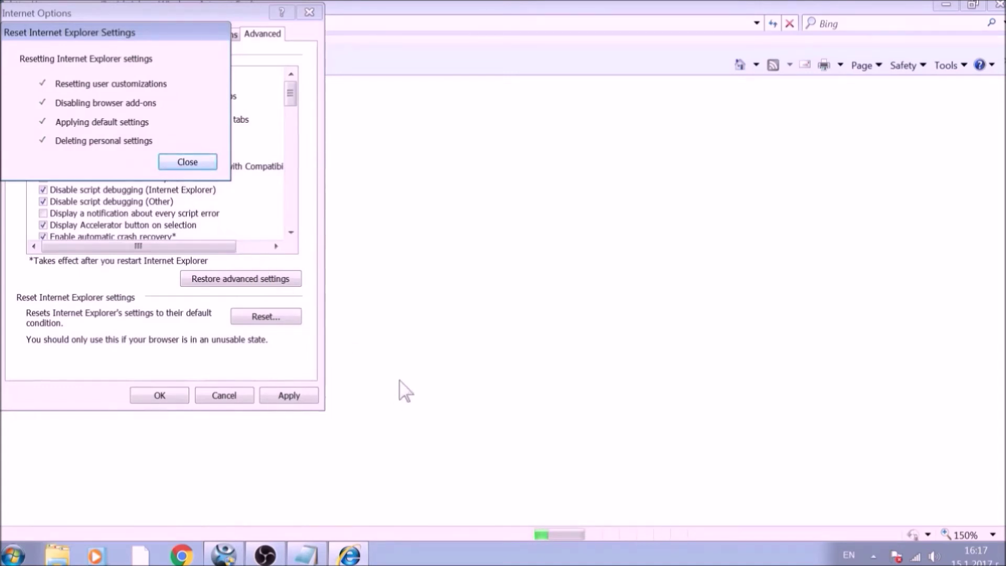
click(209, 165)
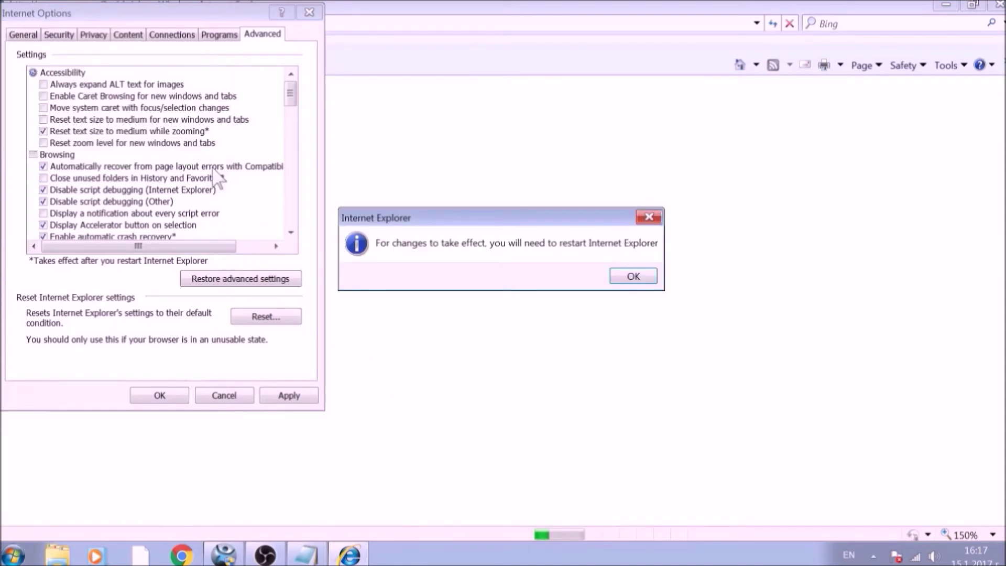
click(628, 276)
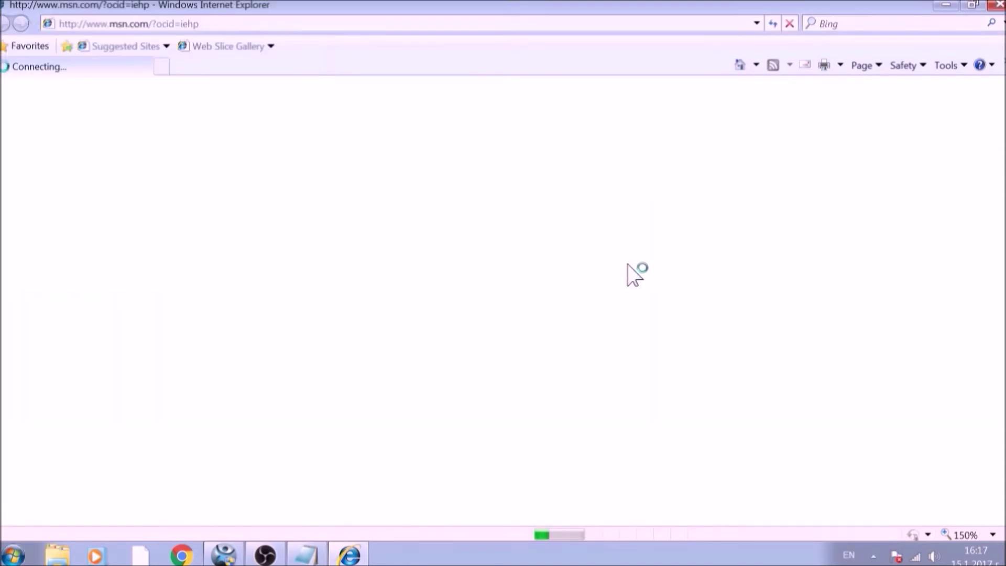
Step: Exit Internet Explorer to leave the Windows desktop showing
click(999, 6)
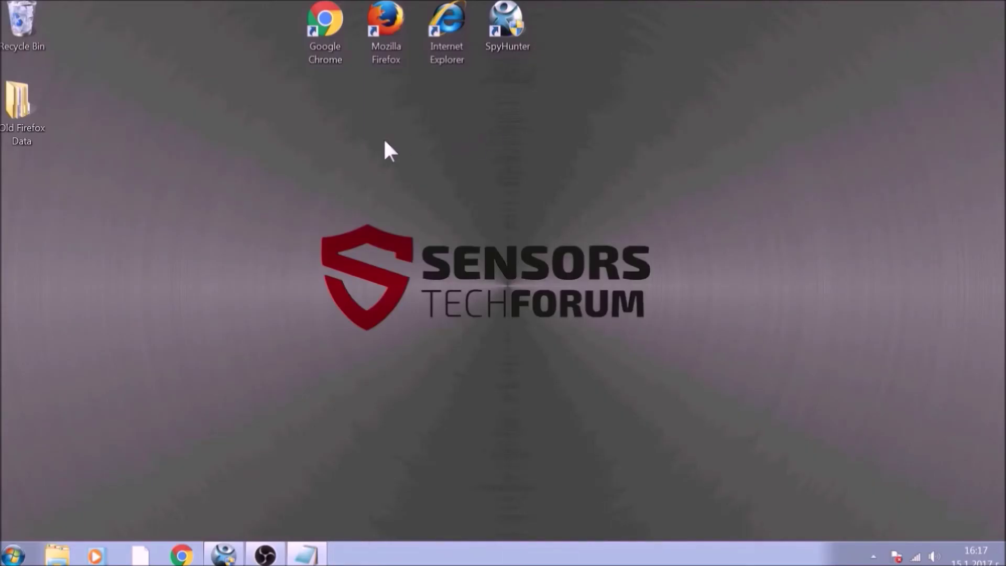
drag(203, 142, 768, 400)
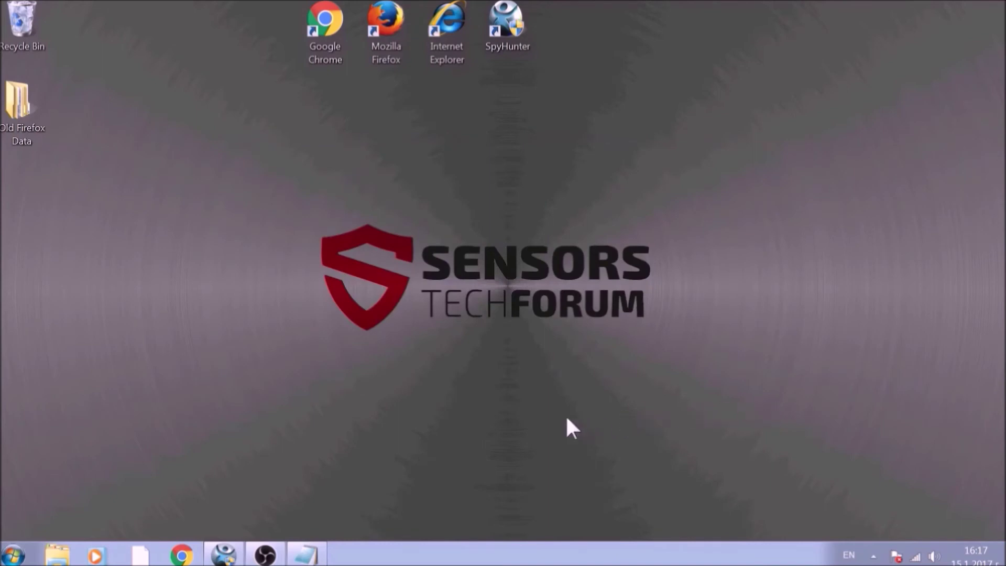
Step: Open SpyHunter from the taskbar and start a Quick Scan with Scan Computer Now!
click(234, 551)
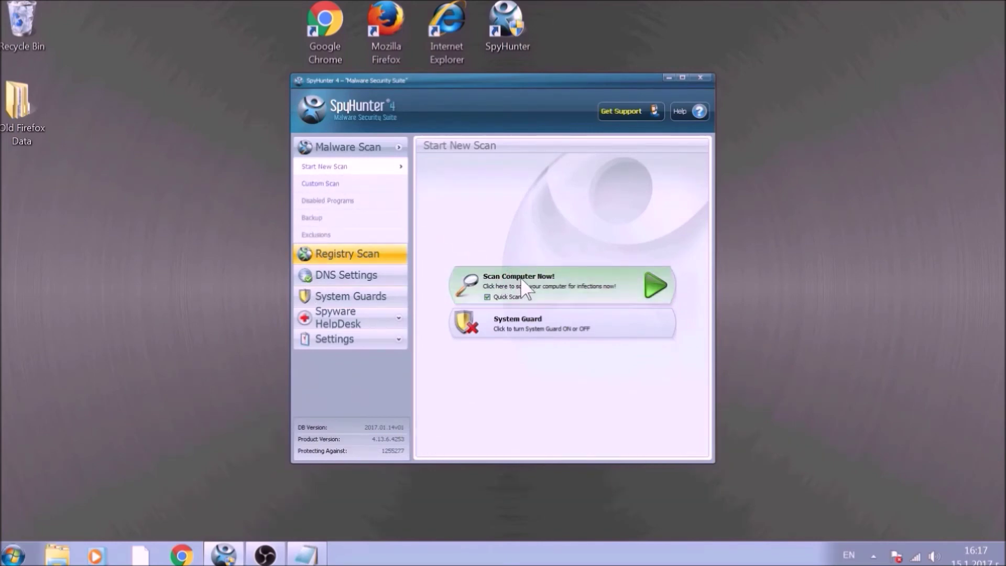
click(530, 290)
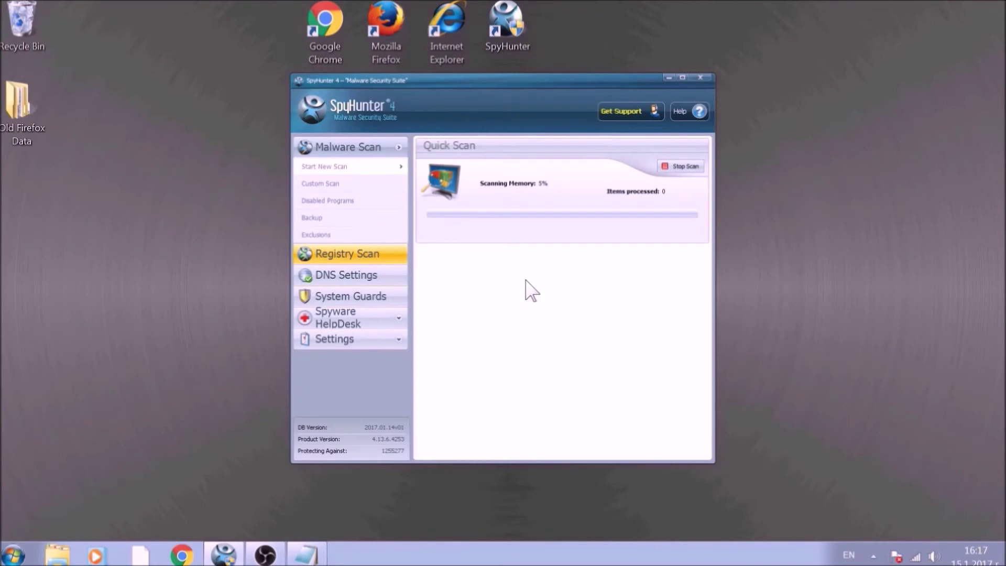